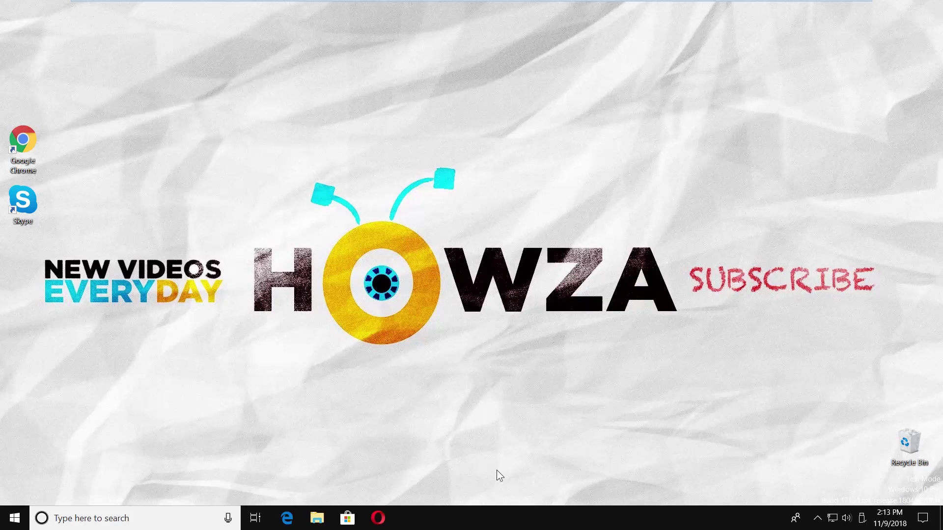
# Launch Skype from the desktop and reach Settings through the '...' menu.
pyautogui.doubleClick(23, 199)
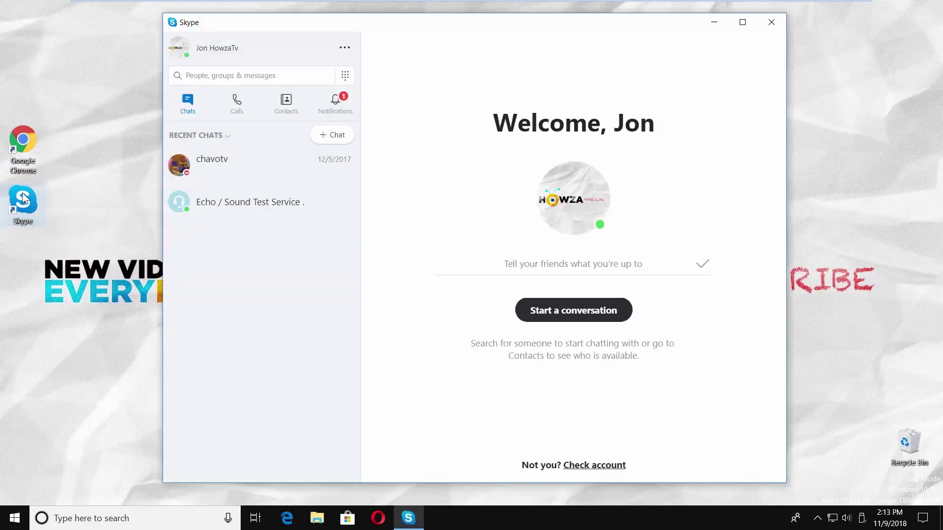
pyautogui.click(344, 47)
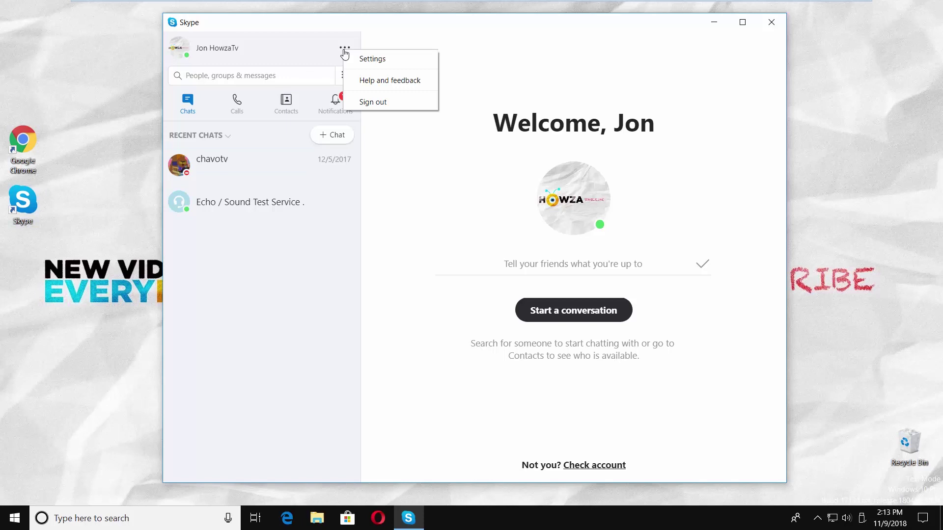
pyautogui.click(358, 60)
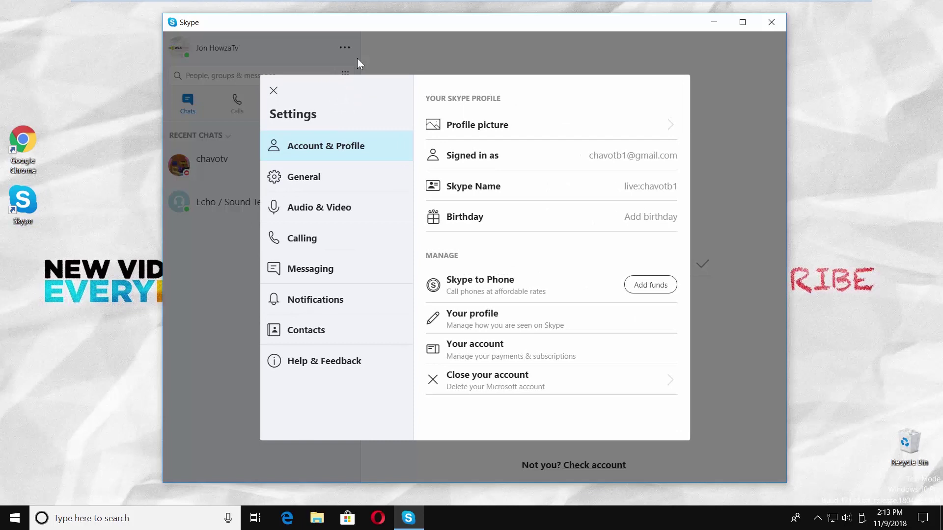
# Begin Close your account and sign in to Microsoft with the account email and password.
pyautogui.click(479, 380)
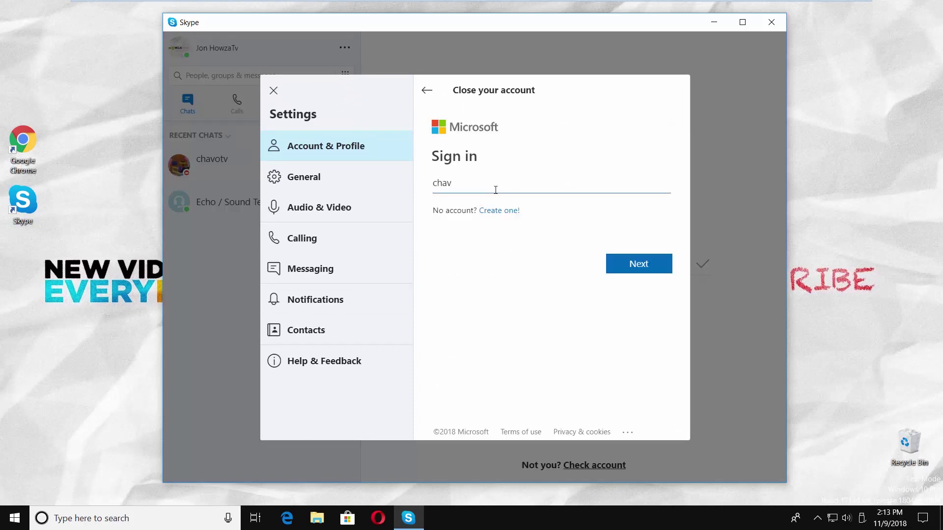
pyautogui.click(630, 264)
pyautogui.write('•••••••••••')
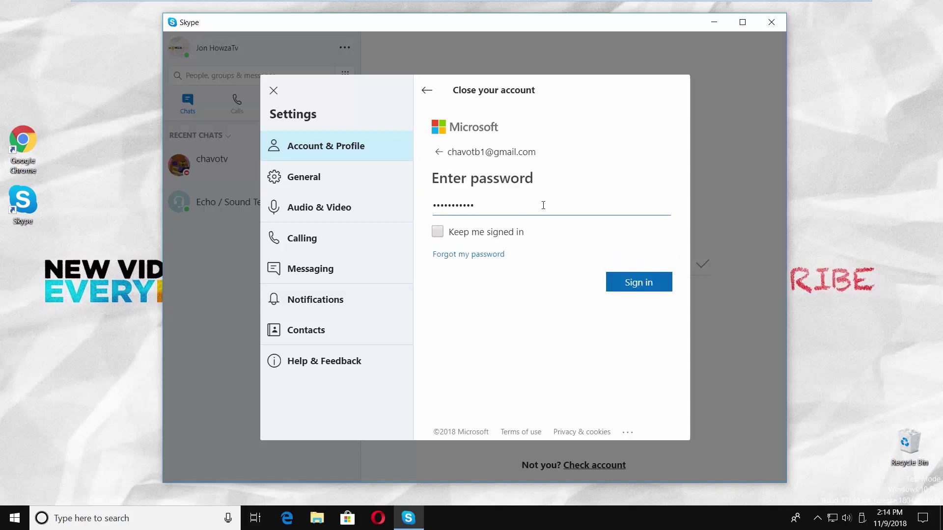
pyautogui.click(636, 283)
# Verify identity with a code sent by email.
pyautogui.click(551, 216)
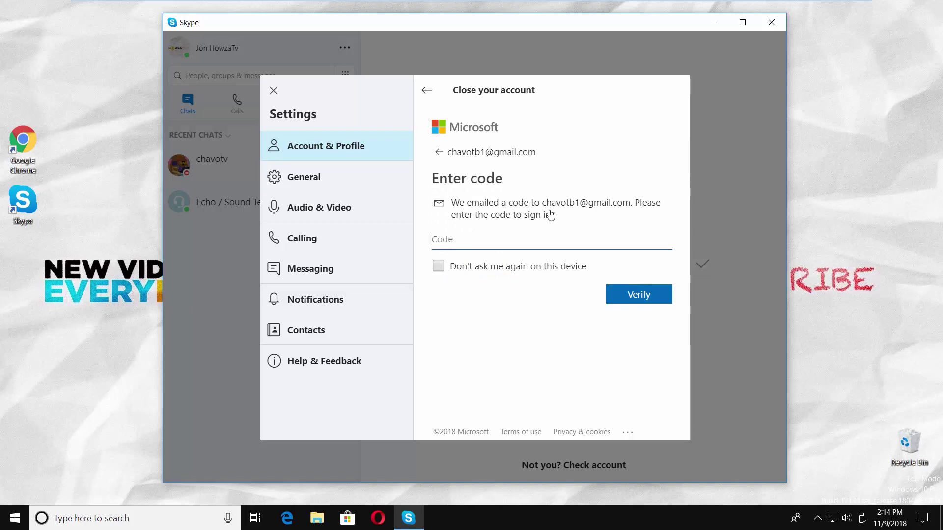
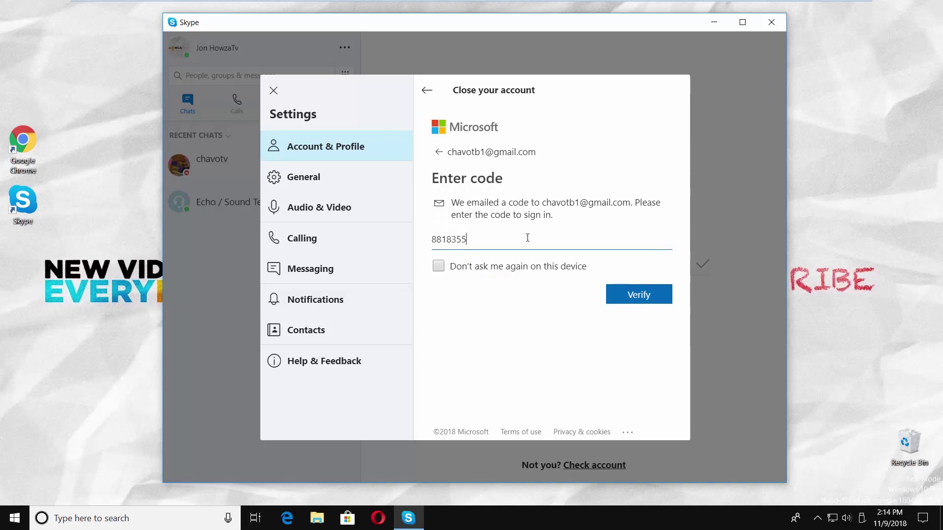
pyautogui.click(641, 298)
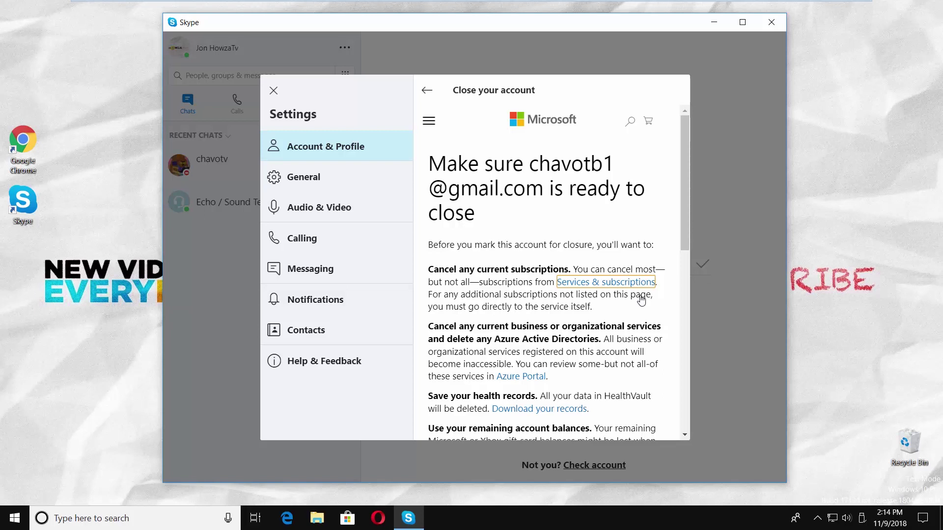
pyautogui.scroll(-2, 641, 299)
pyautogui.scroll(-1, 640, 299)
pyautogui.scroll(-2, 630, 280)
pyautogui.scroll(-3, 614, 278)
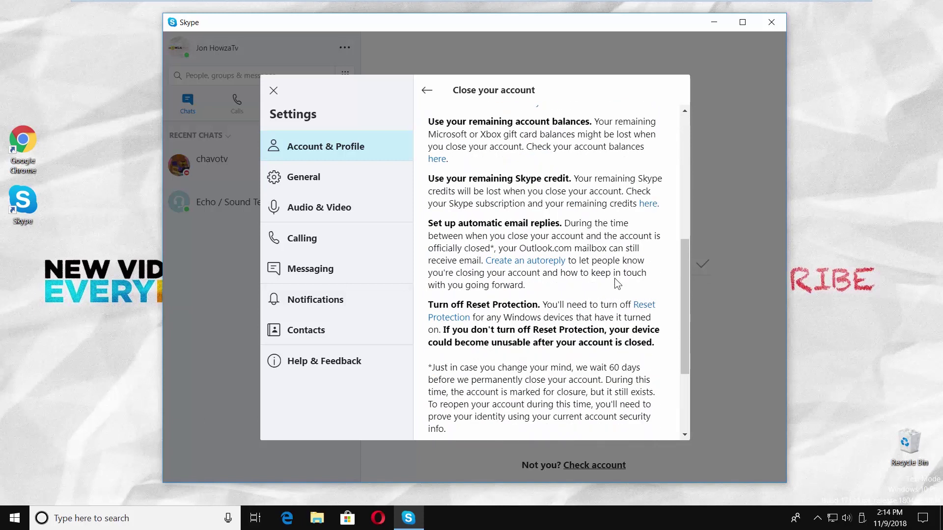
pyautogui.scroll(-3, 614, 278)
pyautogui.scroll(-1, 615, 278)
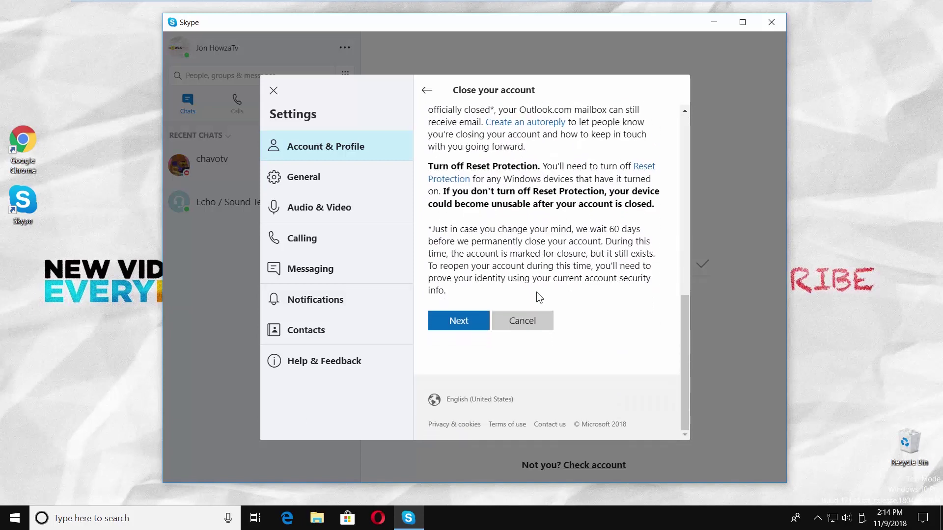
# Tick every acknowledgement of closure effects: data, Skype/Office 365, Outlook/OneDrive, certifications, games, software.
pyautogui.click(470, 322)
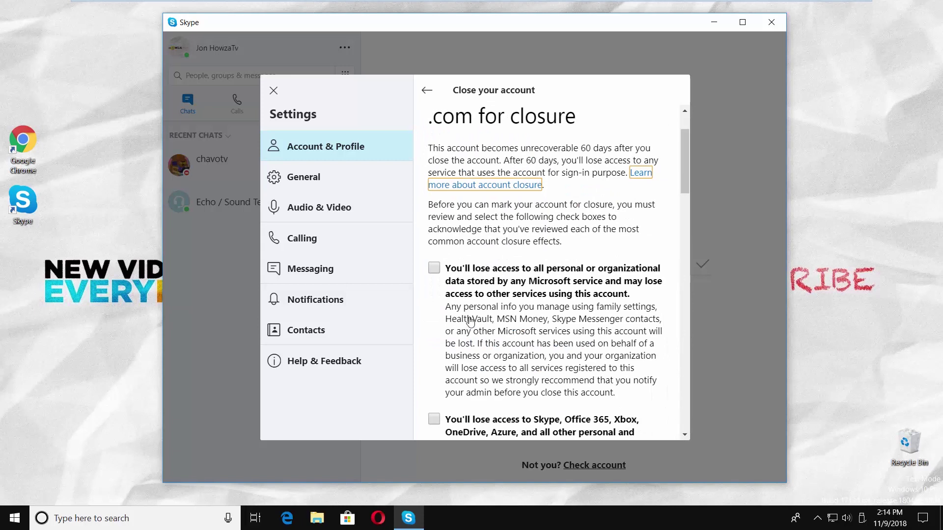
pyautogui.click(435, 269)
pyautogui.click(434, 419)
pyautogui.scroll(-7, 435, 368)
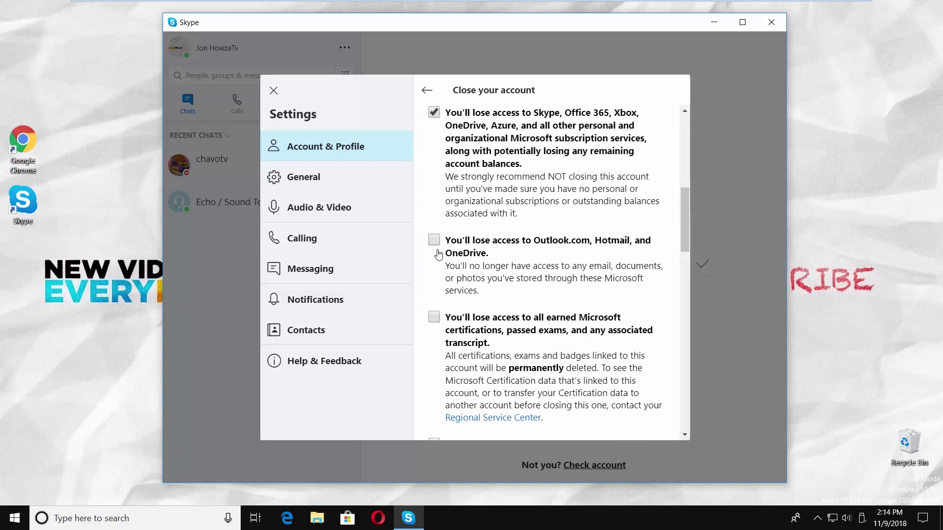
pyautogui.click(434, 240)
pyautogui.click(434, 317)
pyautogui.scroll(-3, 434, 294)
pyautogui.click(434, 263)
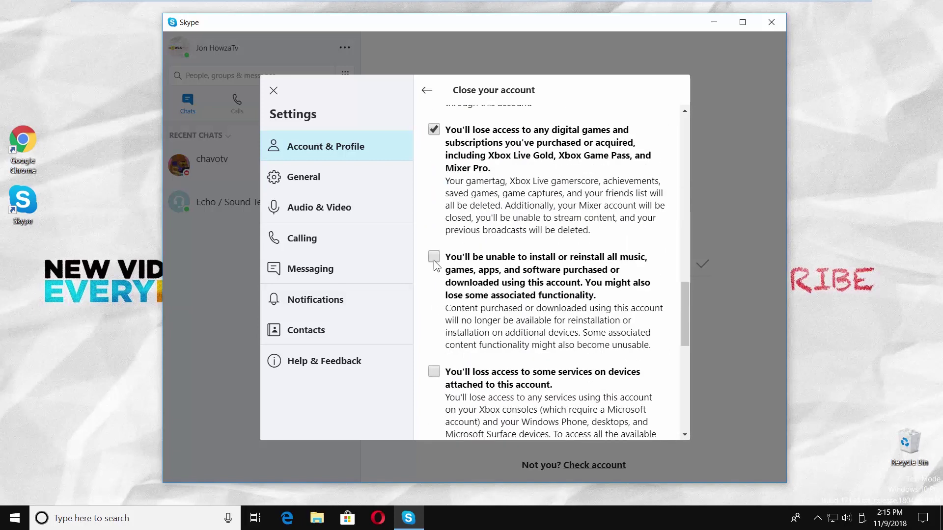
pyautogui.click(435, 258)
pyautogui.click(435, 378)
pyautogui.scroll(-5, 441, 295)
# Choose 'This account was hacked' as the reason for leaving.
pyautogui.click(452, 290)
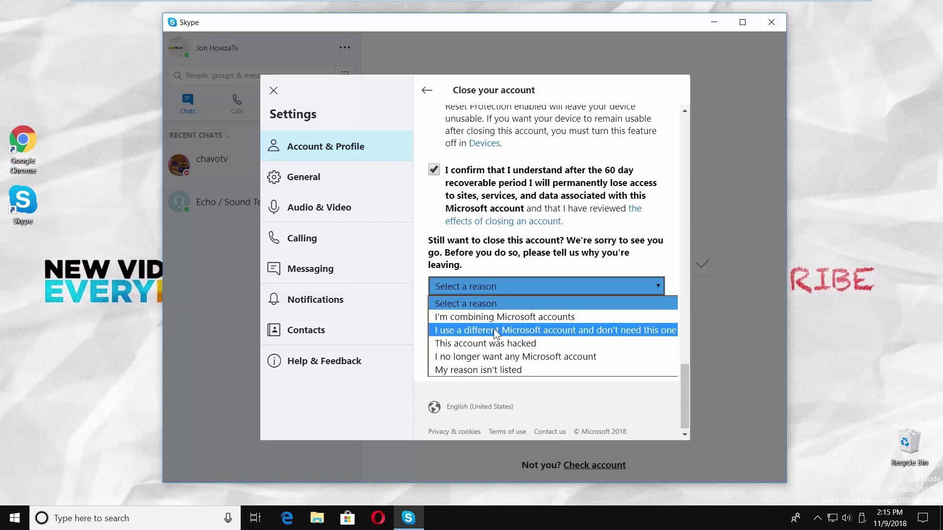
pyautogui.click(503, 344)
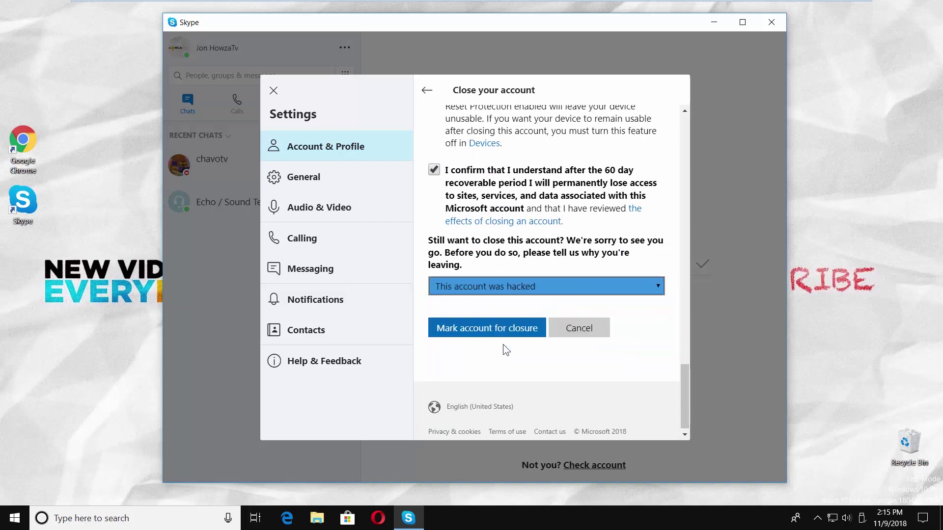